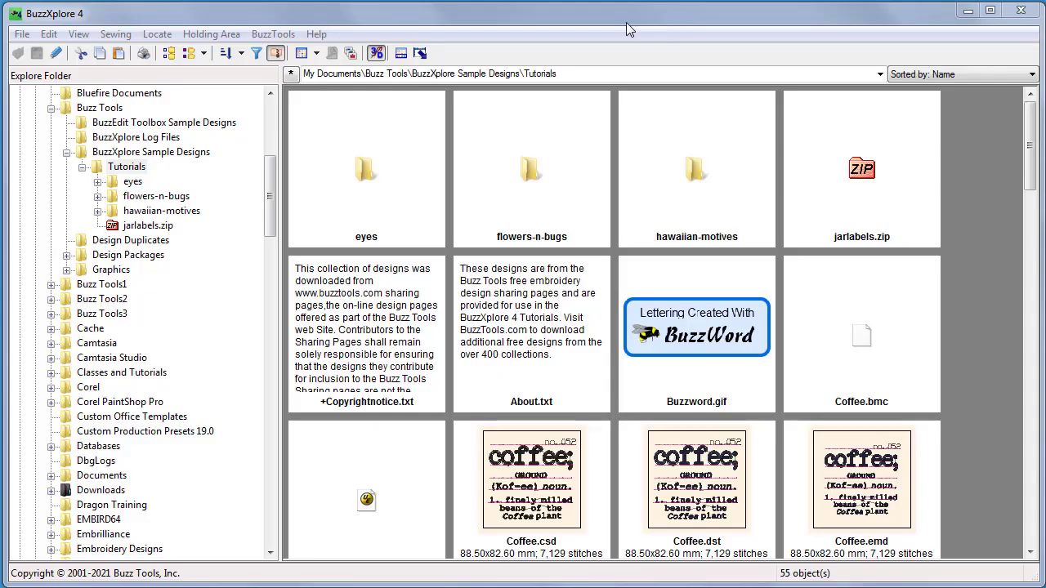
Open Help Contents to Tutorial - Start Here > Manage Your Design Collection > 16. Remove Duplicate Designs.
{"action": "left_click", "coordinate": [619, 25]}
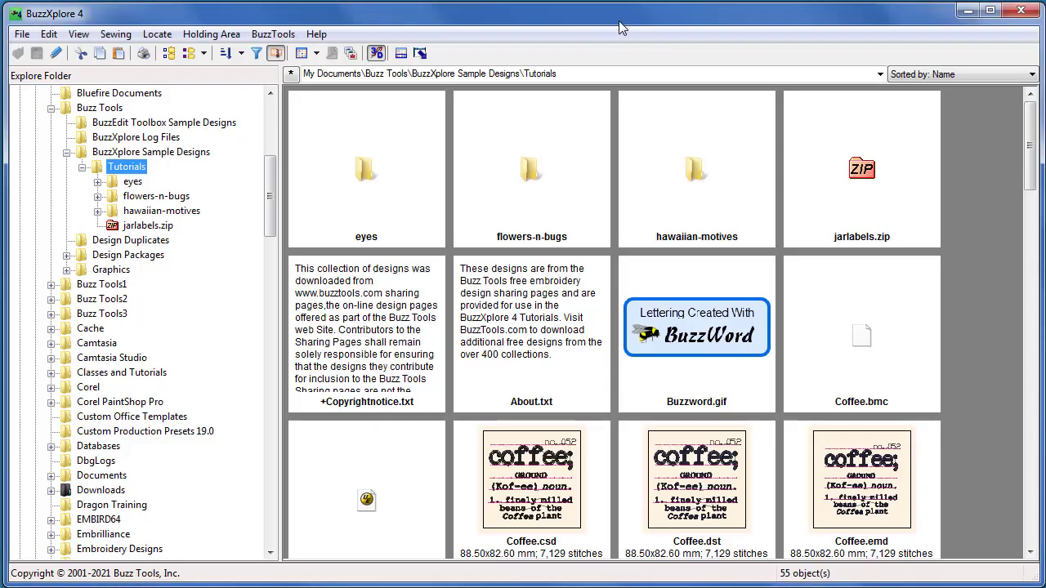
{"action": "left_click", "coordinate": [319, 35]}
{"action": "left_click", "coordinate": [343, 51]}
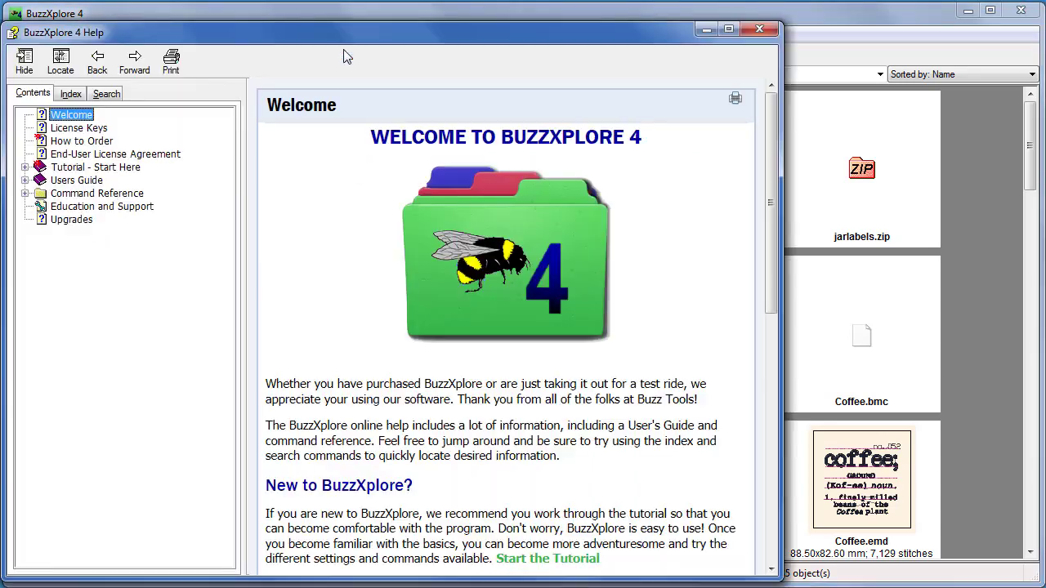
{"action": "left_click", "coordinate": [113, 170]}
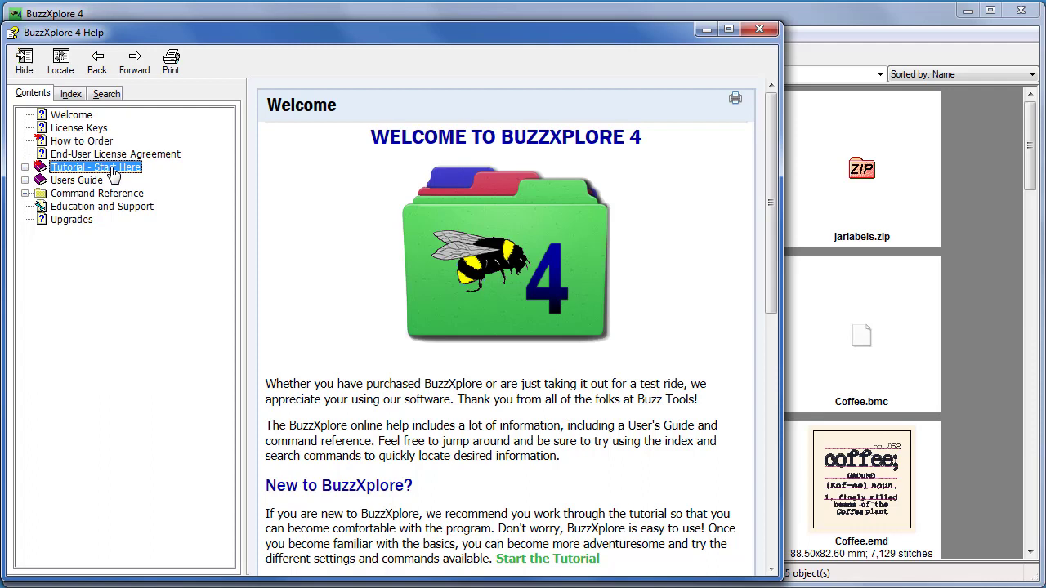
{"action": "left_click", "coordinate": [114, 170]}
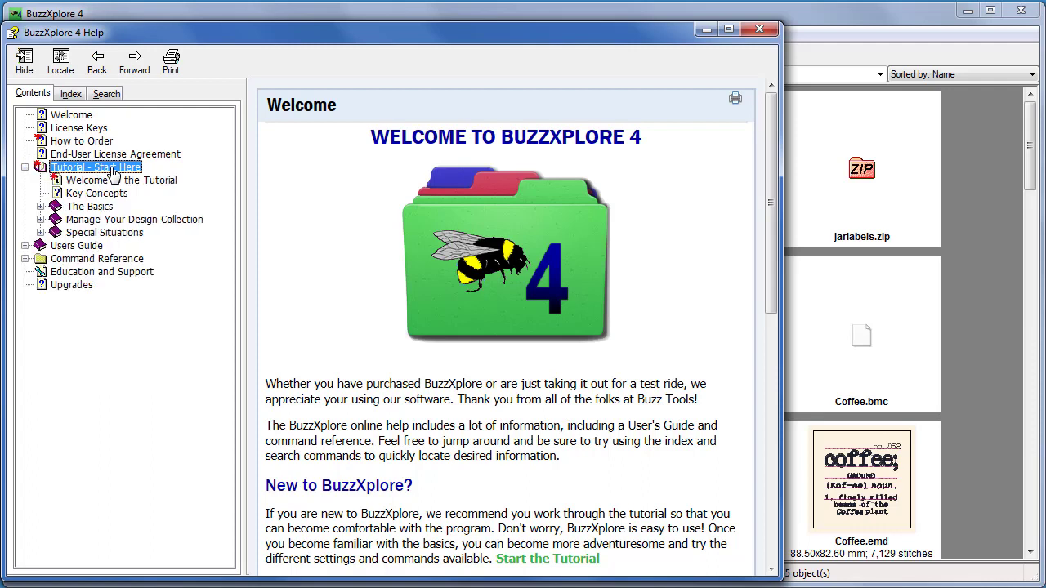
{"action": "left_click", "coordinate": [155, 220]}
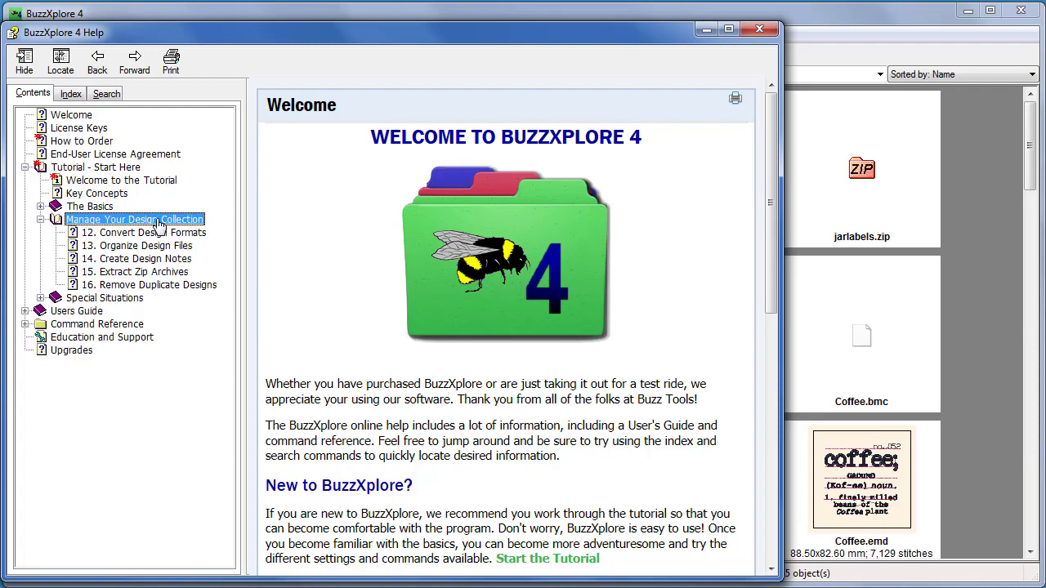
{"action": "left_click", "coordinate": [187, 288]}
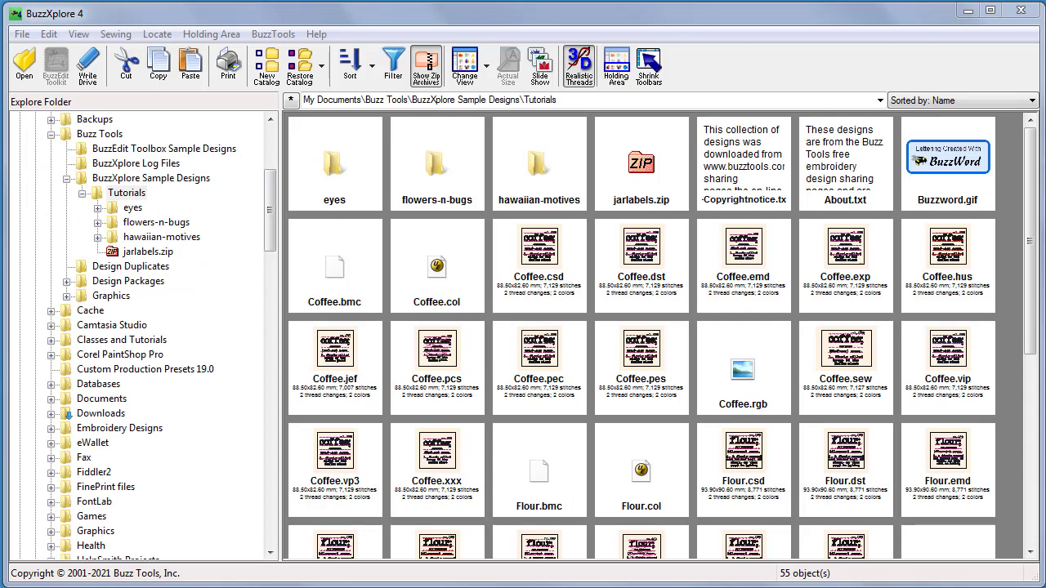
{"action": "left_click", "coordinate": [132, 210]}
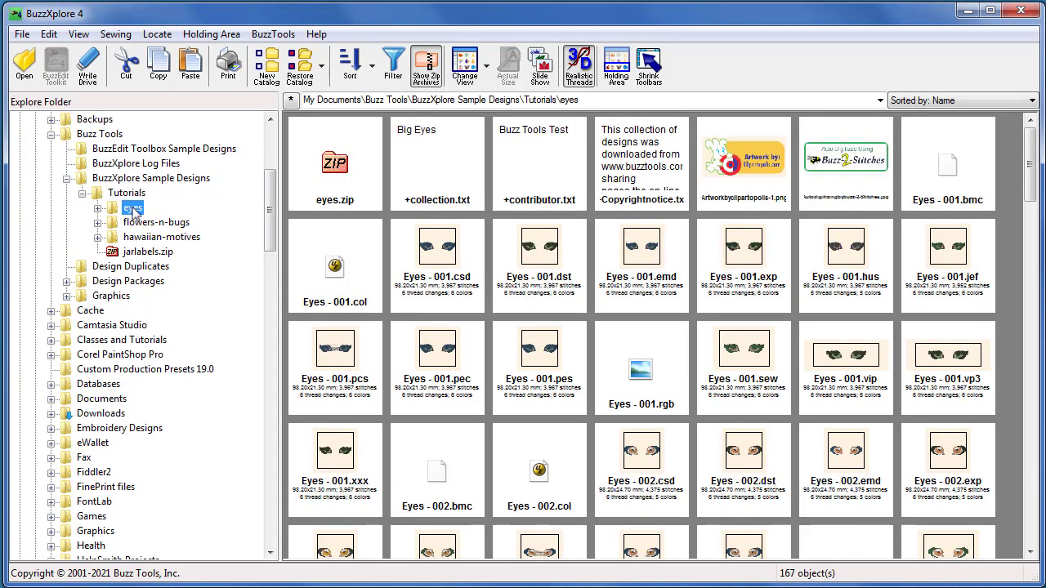
{"action": "left_click", "coordinate": [145, 226]}
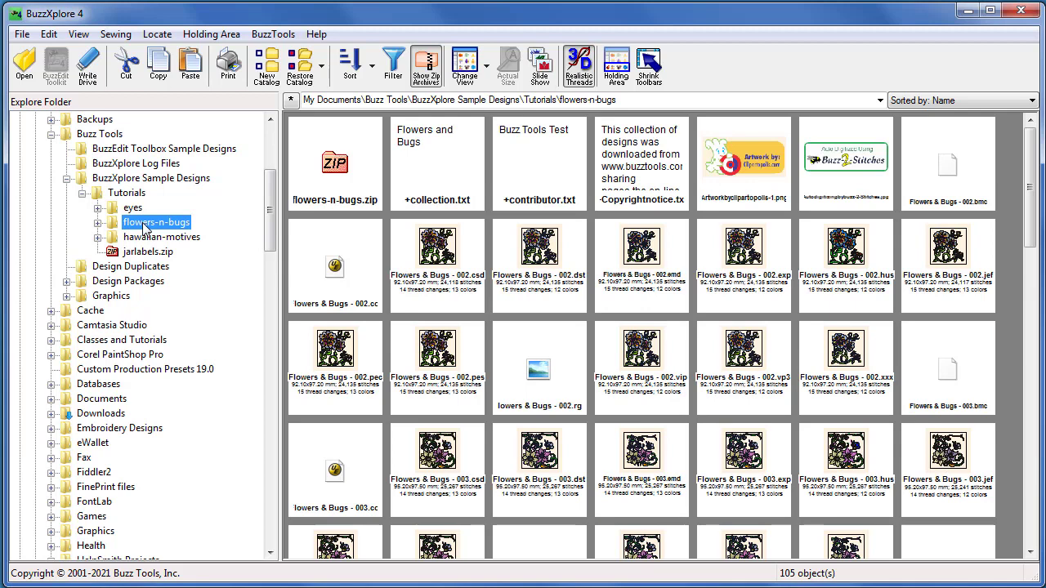
{"action": "left_click", "coordinate": [136, 196]}
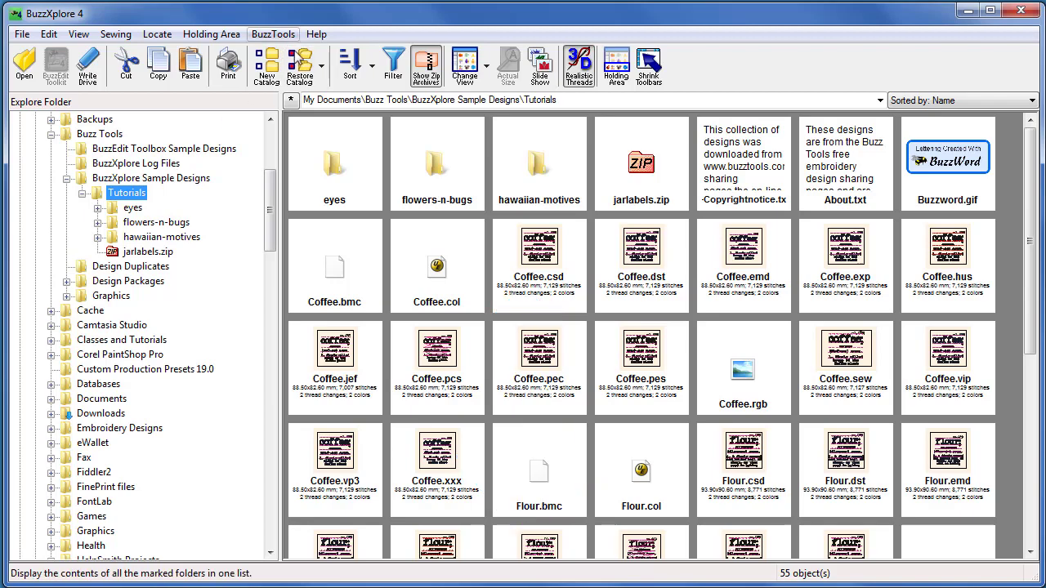
Launch BuzzTools > Remove Duplicate Designs and tick the 'I understand.' acknowledgement.
{"action": "left_click", "coordinate": [287, 34]}
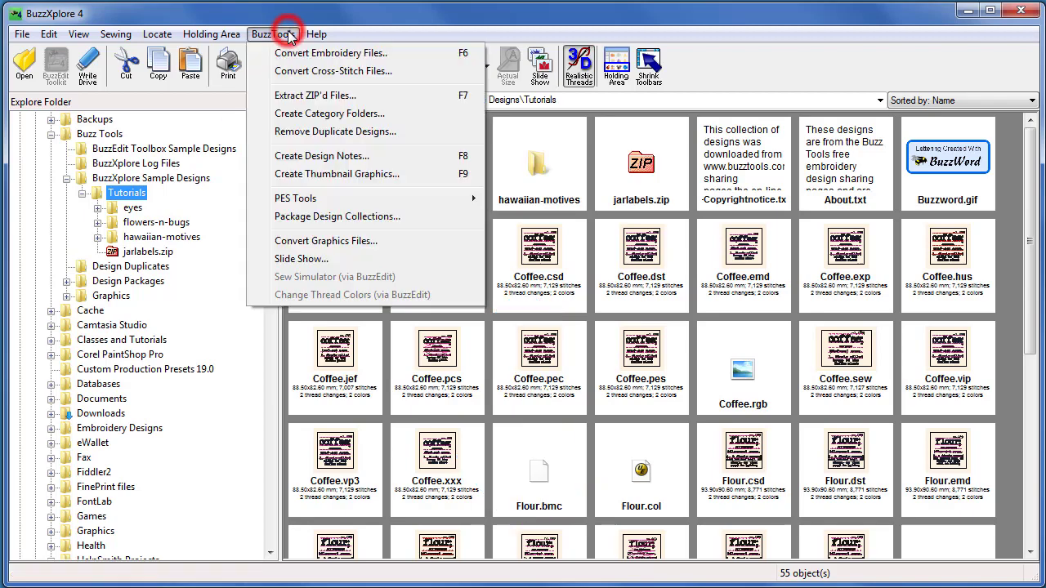
{"action": "left_click", "coordinate": [329, 138]}
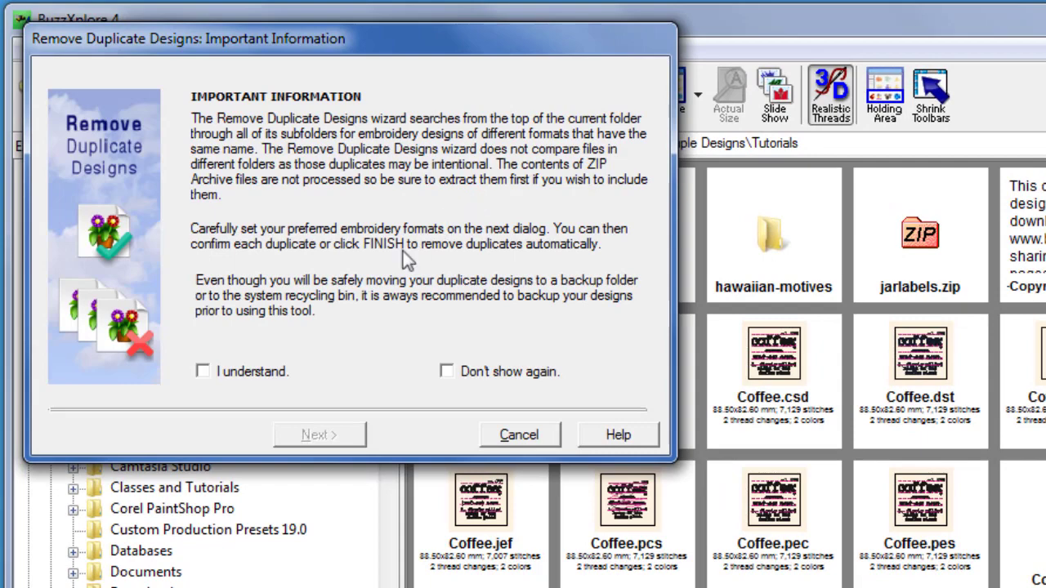
{"action": "left_click", "coordinate": [254, 375]}
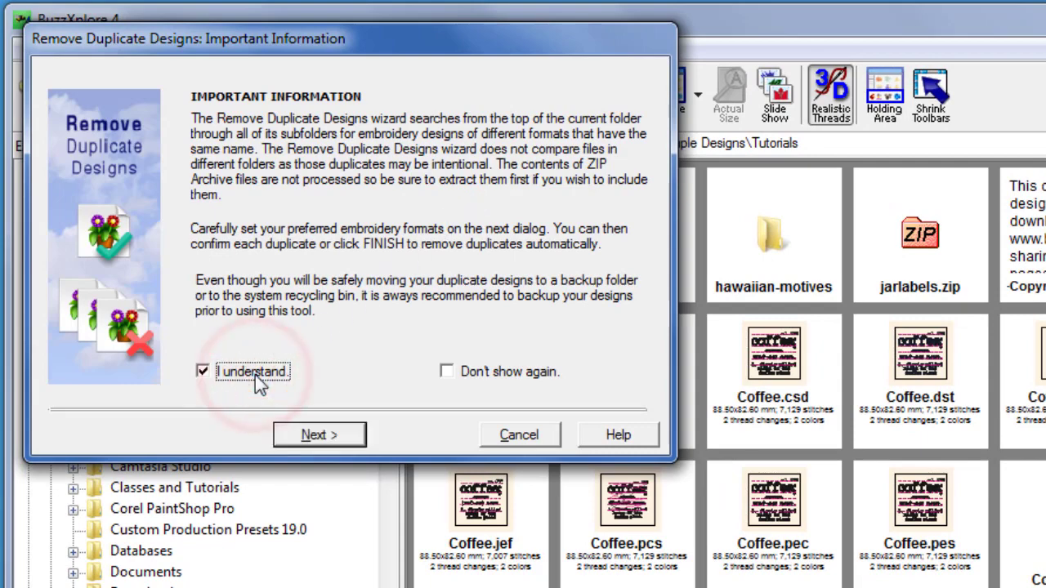
On the preferences page, copy the Pfaff file type priority preset into a Custom order.
{"action": "left_click", "coordinate": [343, 433]}
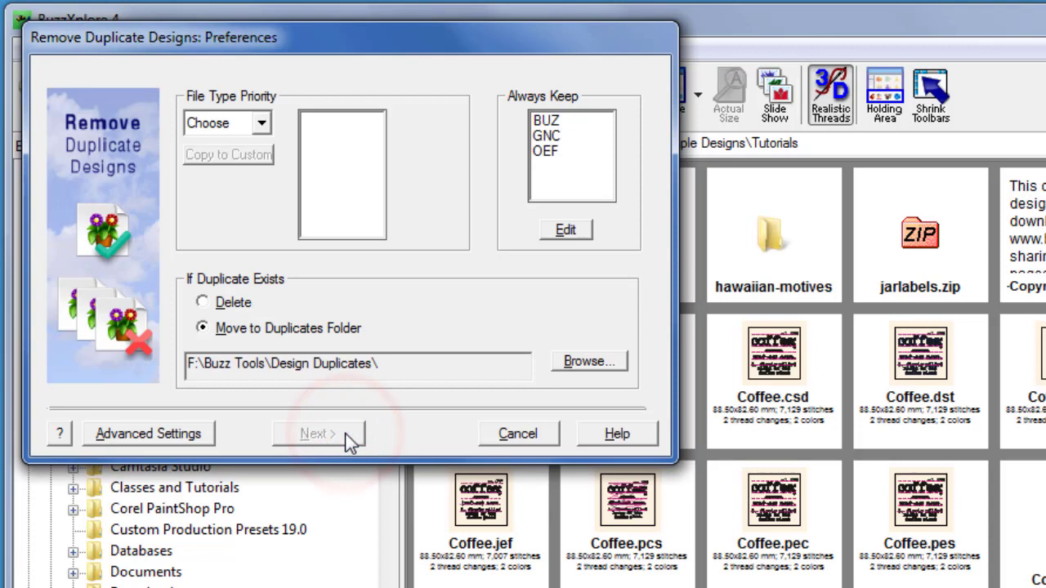
{"action": "left_click", "coordinate": [262, 123]}
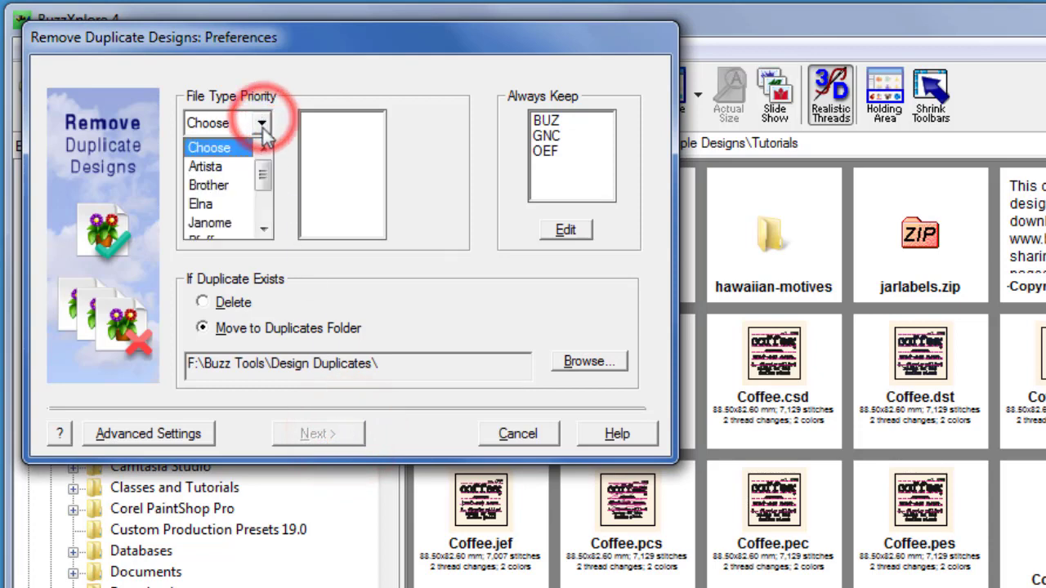
{"action": "left_click_drag", "start_coordinate": [264, 168], "coordinate": [272, 199]}
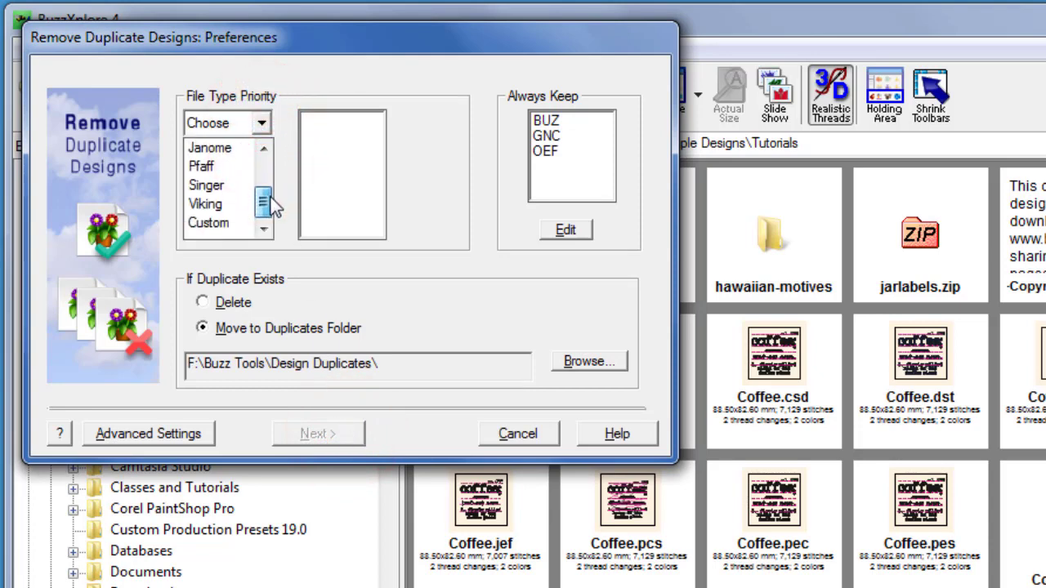
{"action": "left_click", "coordinate": [212, 166]}
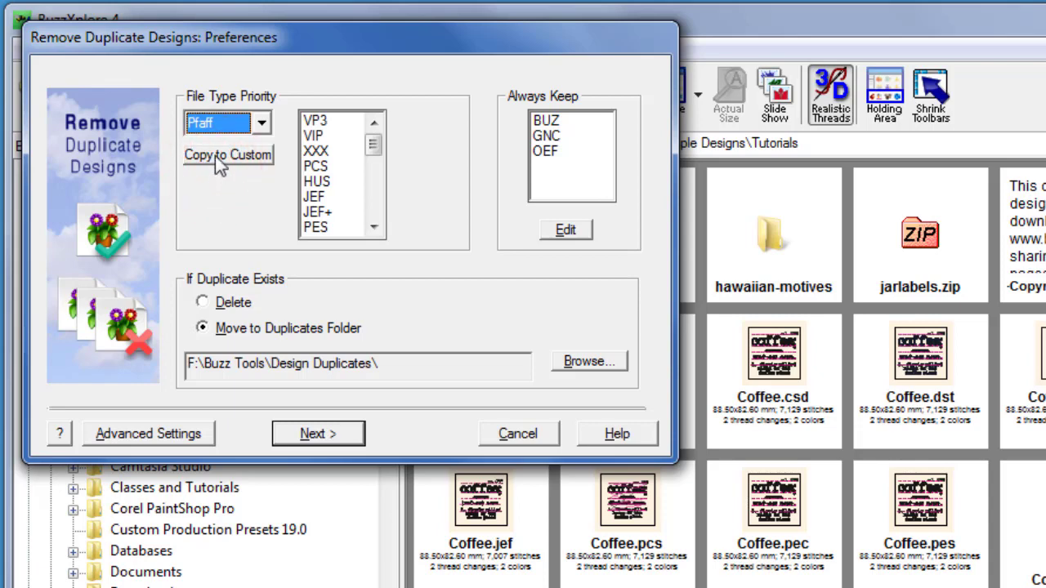
{"action": "left_click", "coordinate": [216, 159]}
Reorder the custom priority: JEF above PCS, JEF+ and HUS moved below DST.
{"action": "left_click", "coordinate": [309, 197]}
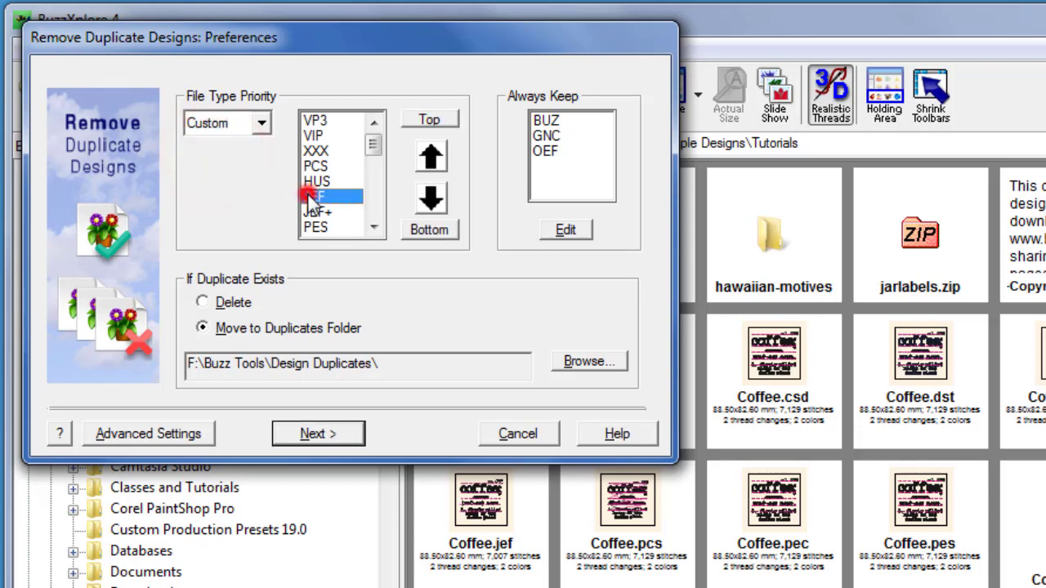
{"action": "left_click", "coordinate": [431, 155]}
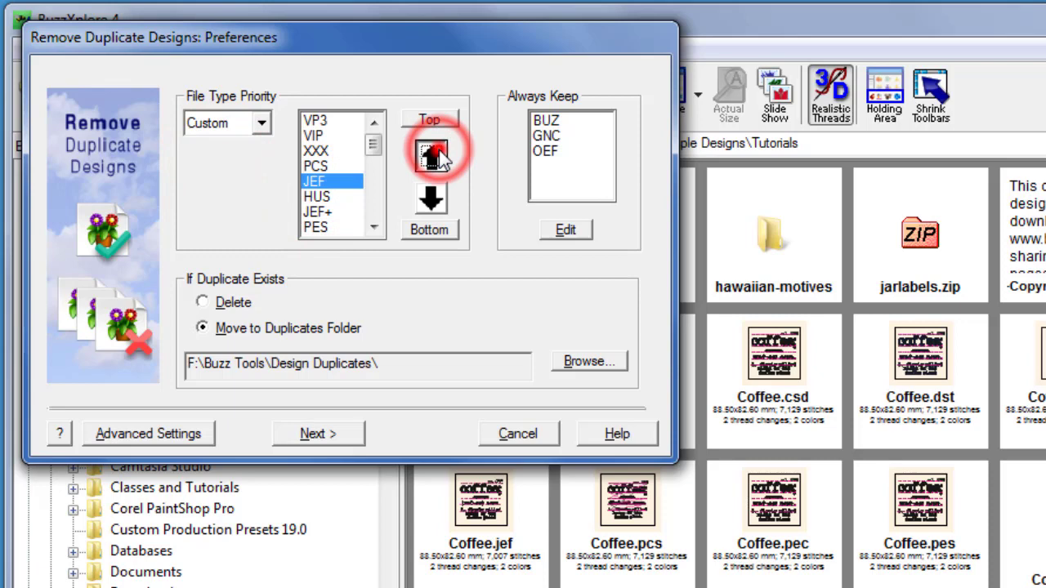
{"action": "left_click", "coordinate": [432, 155]}
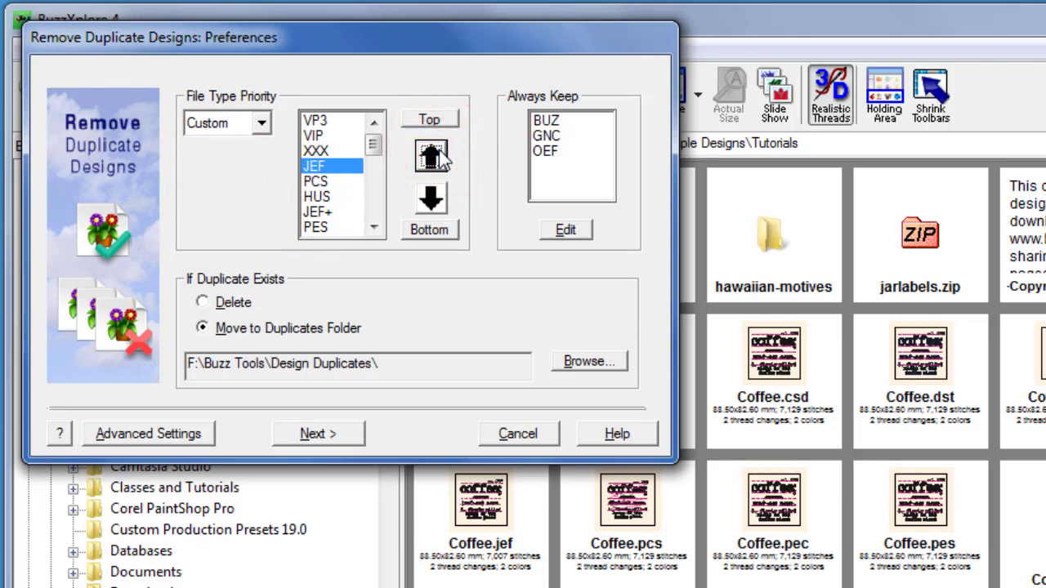
{"action": "left_click", "coordinate": [319, 212]}
{"action": "left_click", "coordinate": [431, 196]}
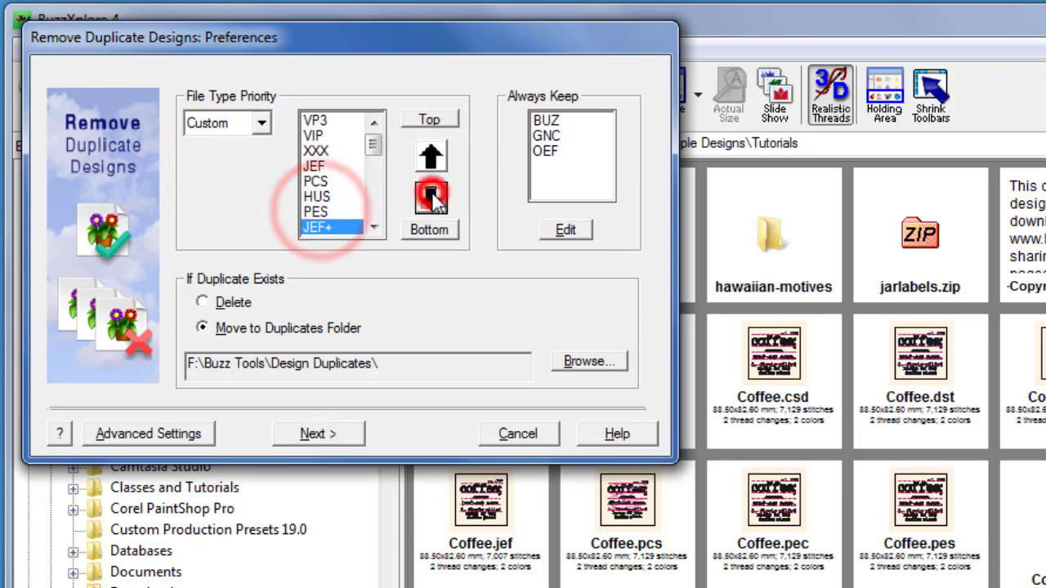
{"action": "left_click", "coordinate": [431, 196]}
{"action": "left_click", "coordinate": [317, 197]}
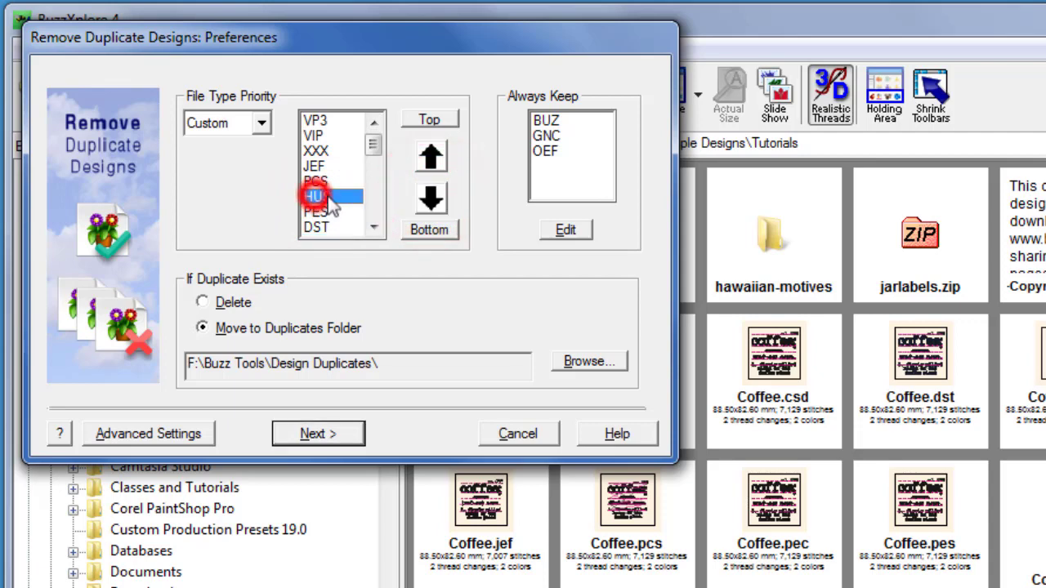
{"action": "left_click", "coordinate": [432, 197]}
{"action": "left_click", "coordinate": [431, 197]}
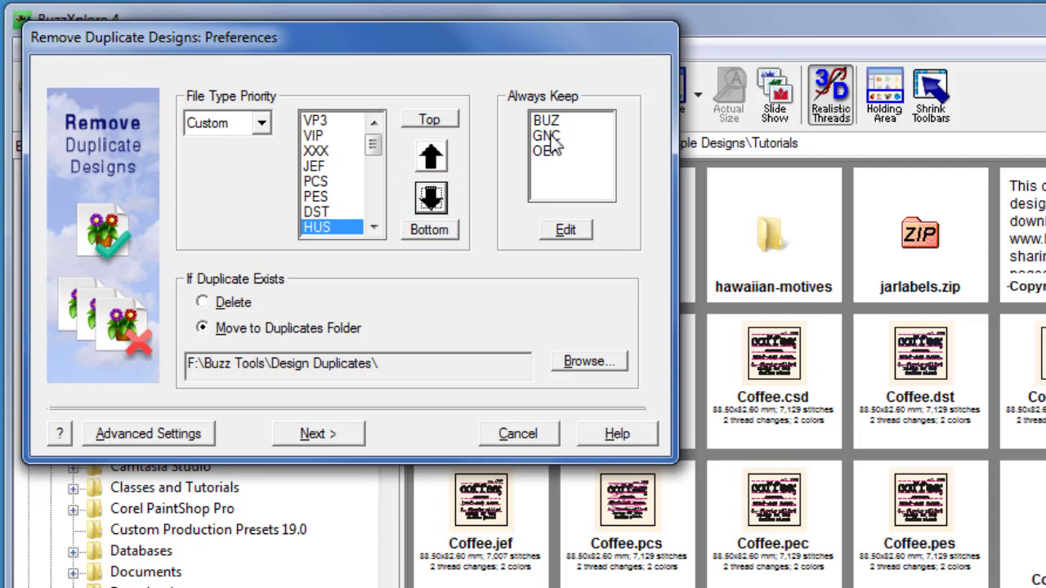
Leave Always Keep unchanged, keep Move to Duplicates Folder, and accept the Advanced Settings.
{"action": "left_click", "coordinate": [565, 229]}
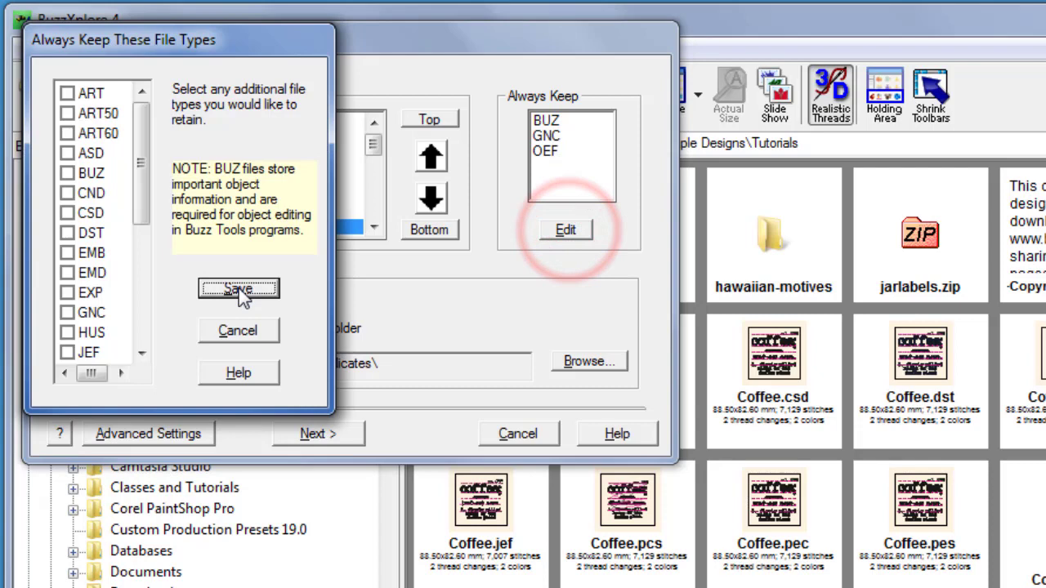
{"action": "left_click", "coordinate": [247, 334]}
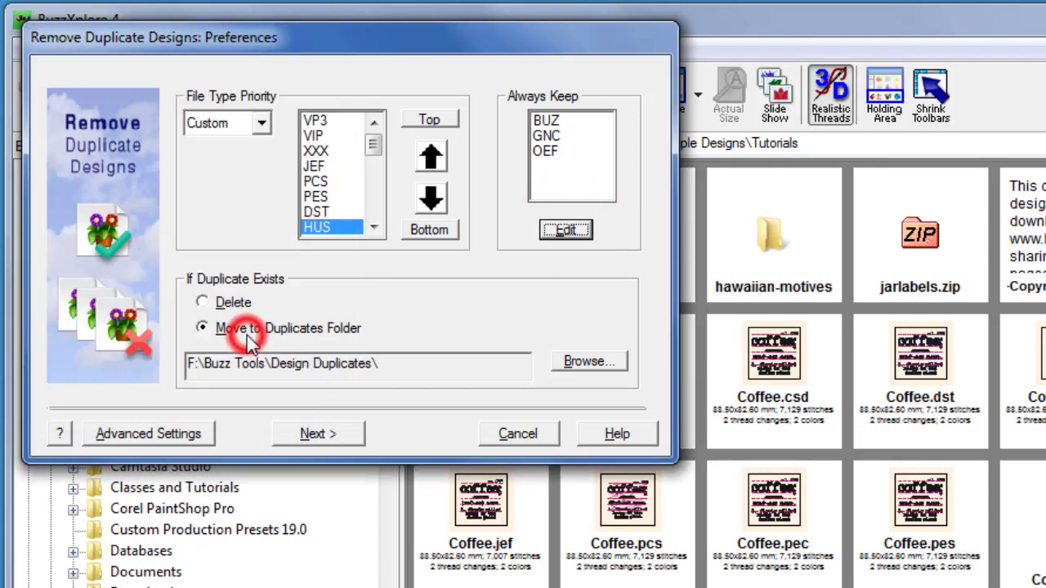
{"action": "left_click", "coordinate": [233, 303]}
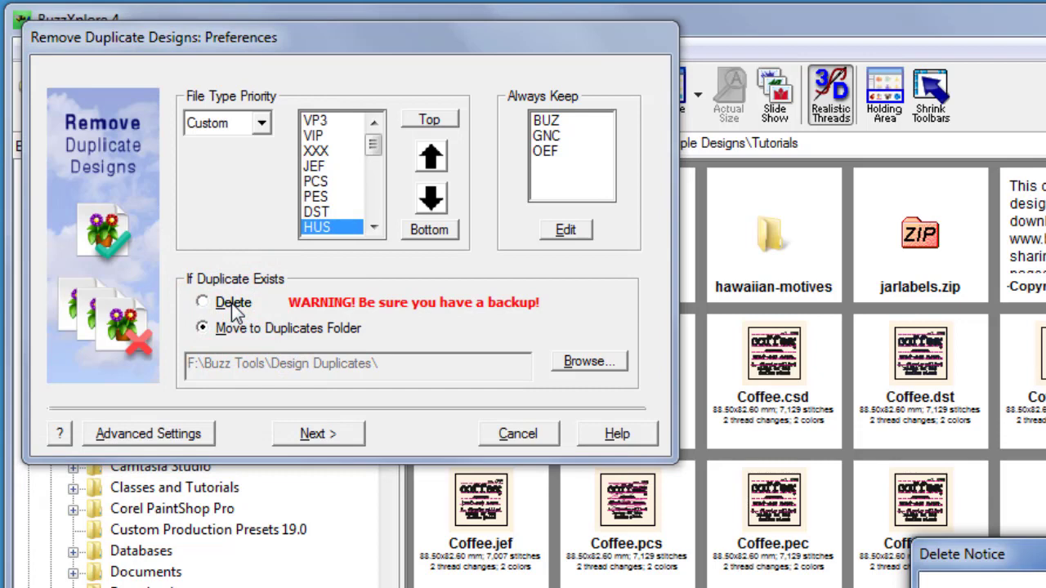
{"action": "left_click", "coordinate": [233, 304]}
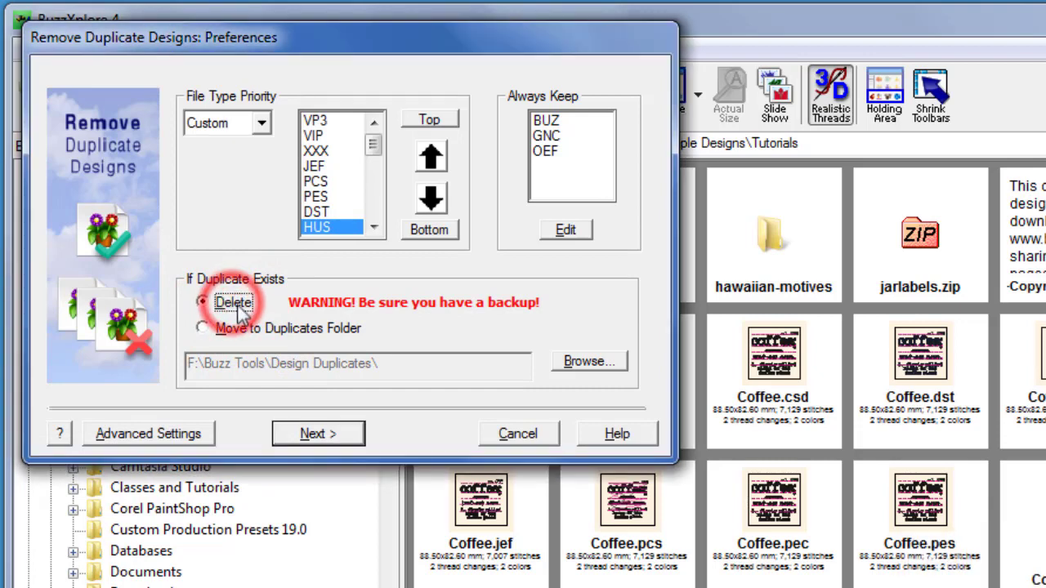
{"action": "left_click", "coordinate": [302, 329]}
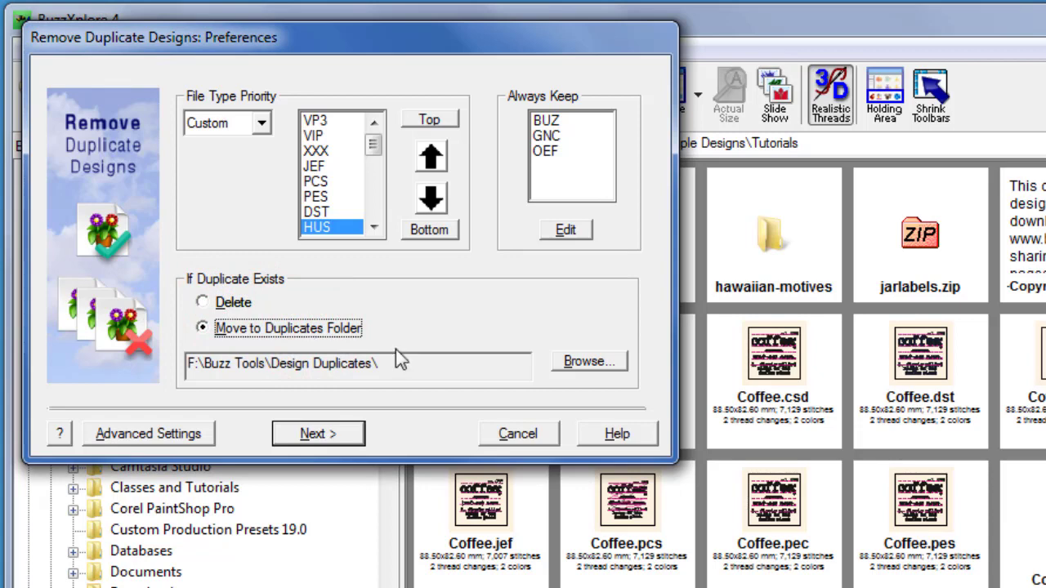
{"action": "left_click", "coordinate": [185, 433]}
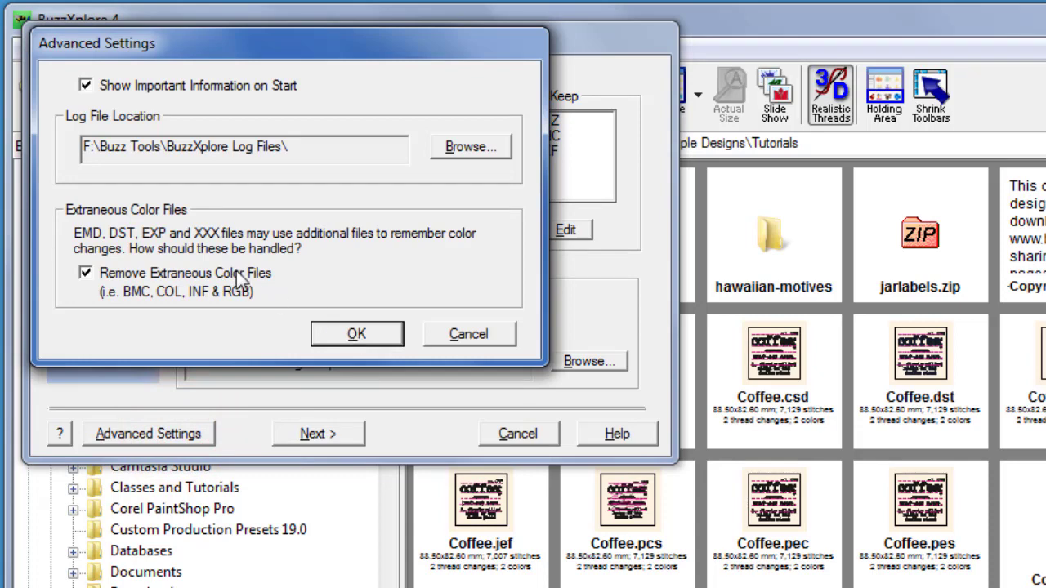
{"action": "left_click", "coordinate": [360, 334]}
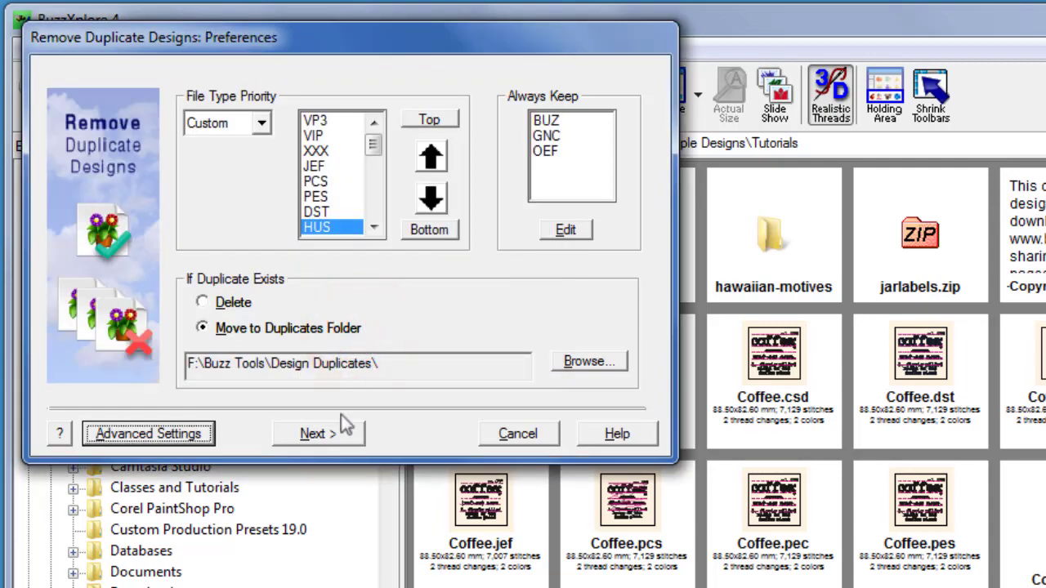
Search for duplicates, keeping Coffee.xxx with Coffee.vp3 while Coffee.hus stays archived.
{"action": "left_click", "coordinate": [339, 433]}
{"action": "left_click", "coordinate": [302, 142]}
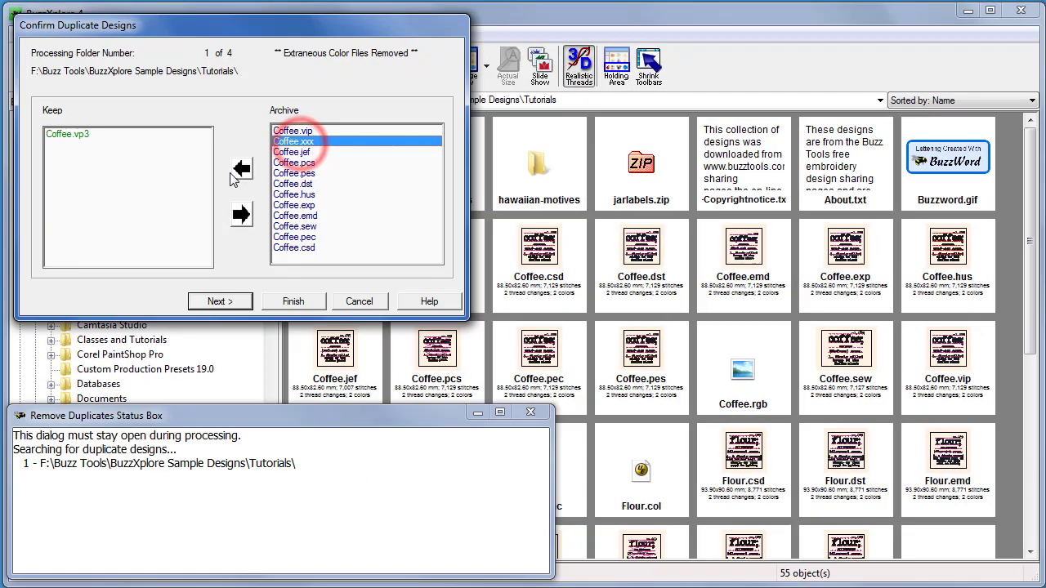
{"action": "left_click", "coordinate": [241, 169]}
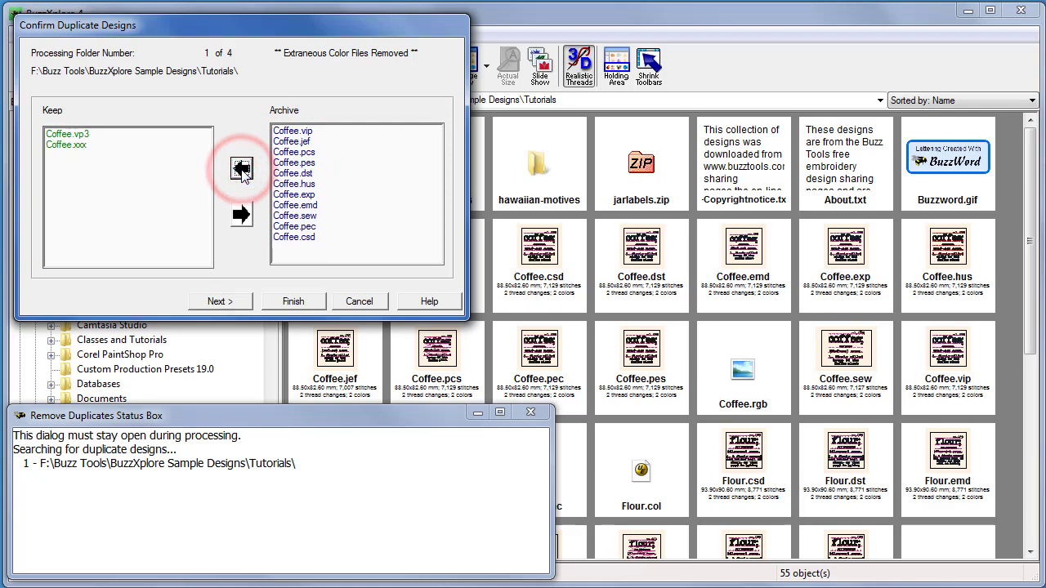
{"action": "left_click", "coordinate": [280, 185]}
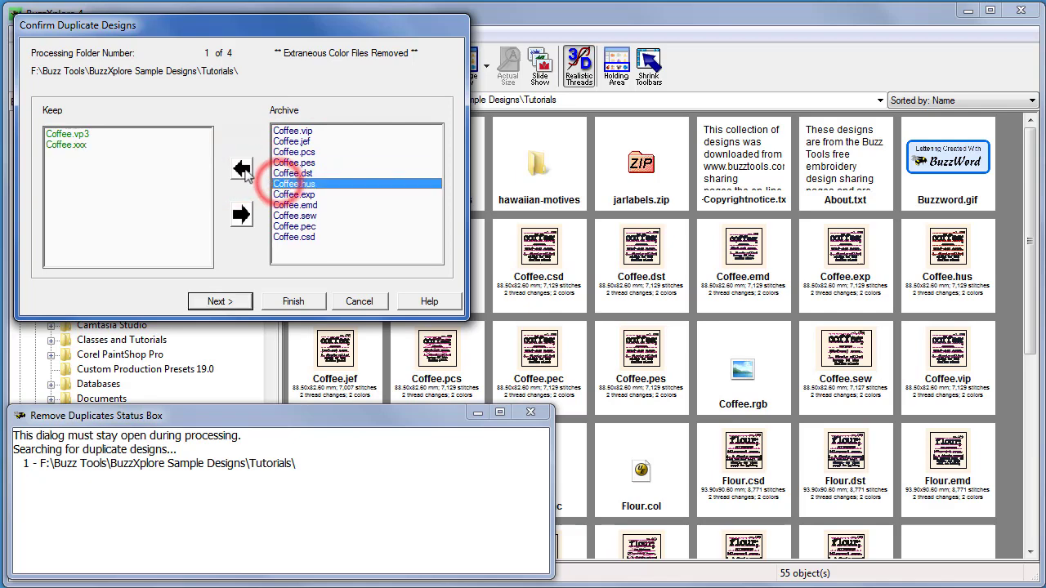
{"action": "left_click", "coordinate": [241, 169]}
{"action": "left_click", "coordinate": [77, 155]}
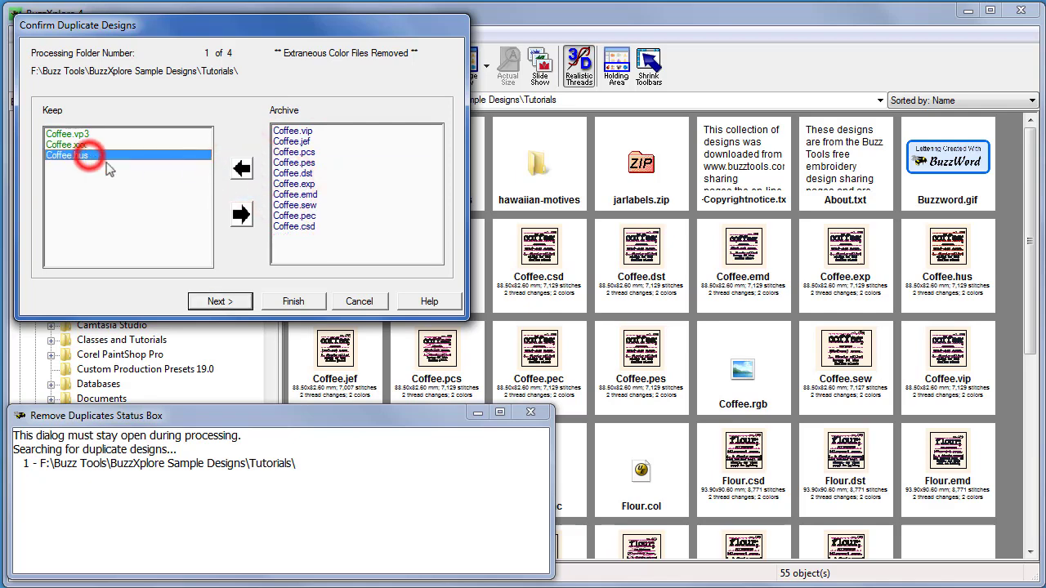
{"action": "left_click", "coordinate": [242, 215]}
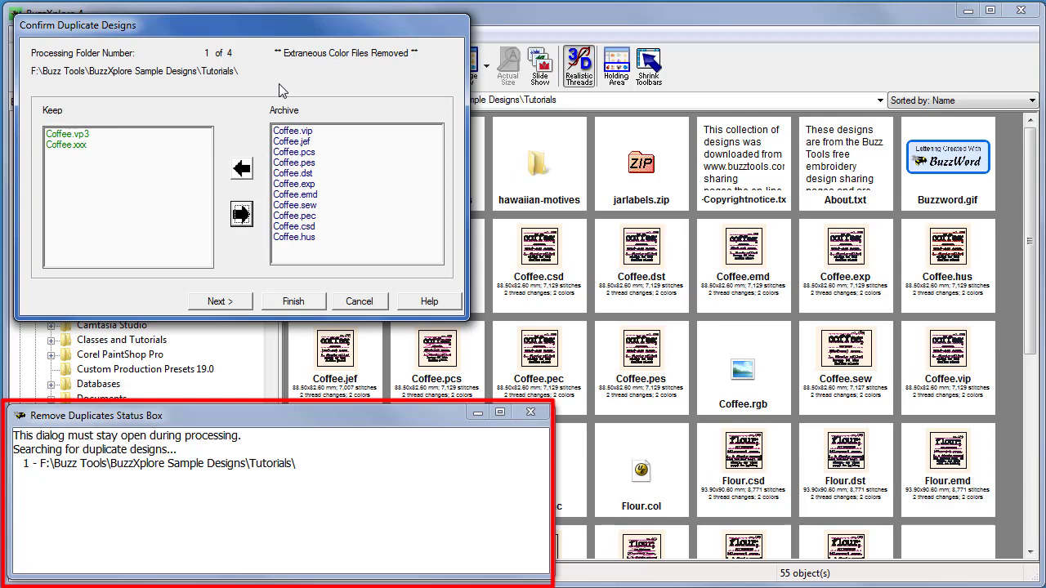
Confirm the Flour and Sugar duplicate choices and finish this folder.
{"action": "left_click", "coordinate": [232, 302]}
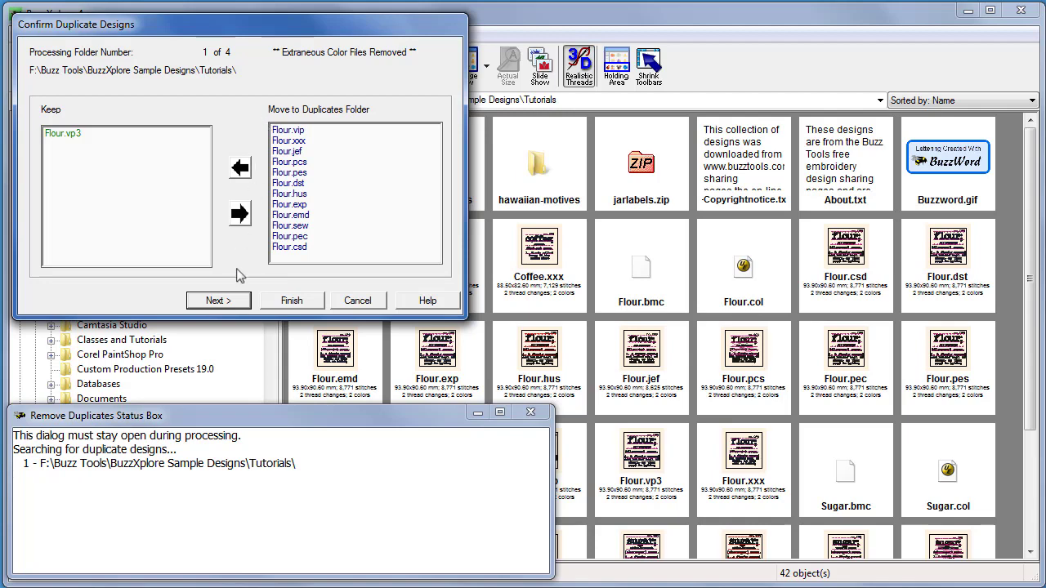
{"action": "left_click", "coordinate": [231, 300]}
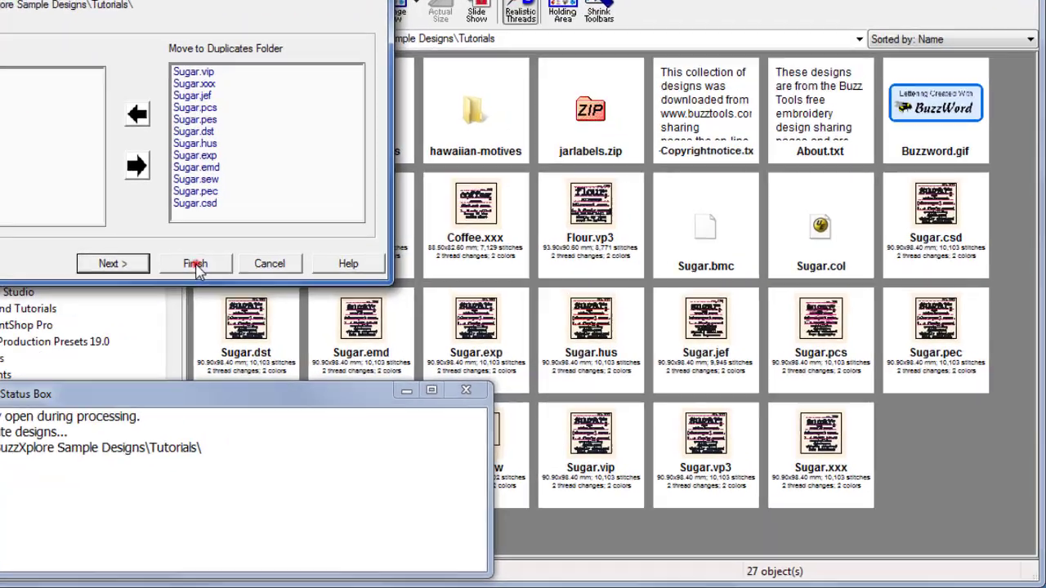
{"action": "left_click", "coordinate": [290, 300]}
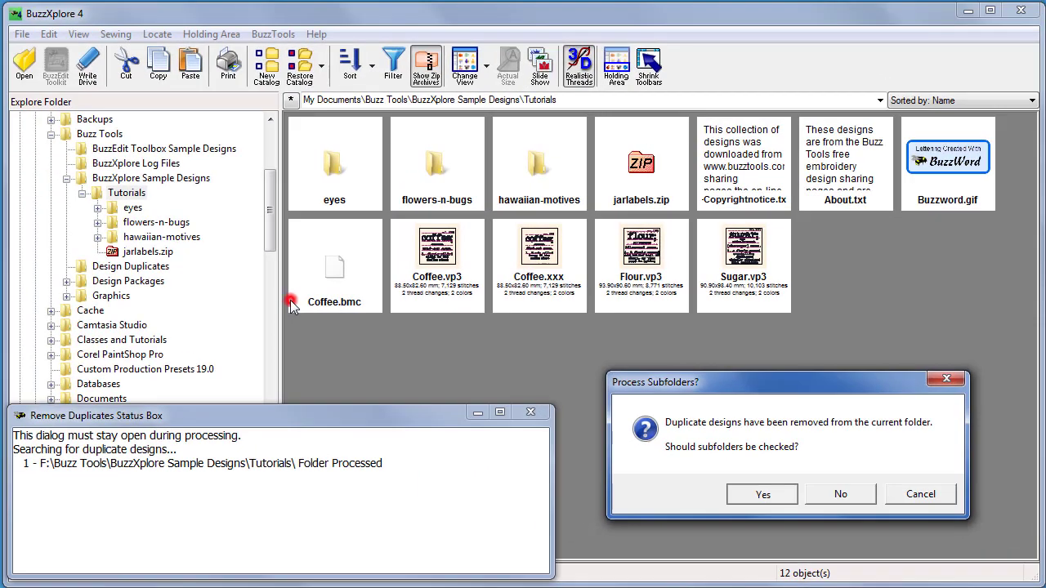
Process subfolders as well, then open the log files folder from the completion dialog.
{"action": "key", "text": "Return"}
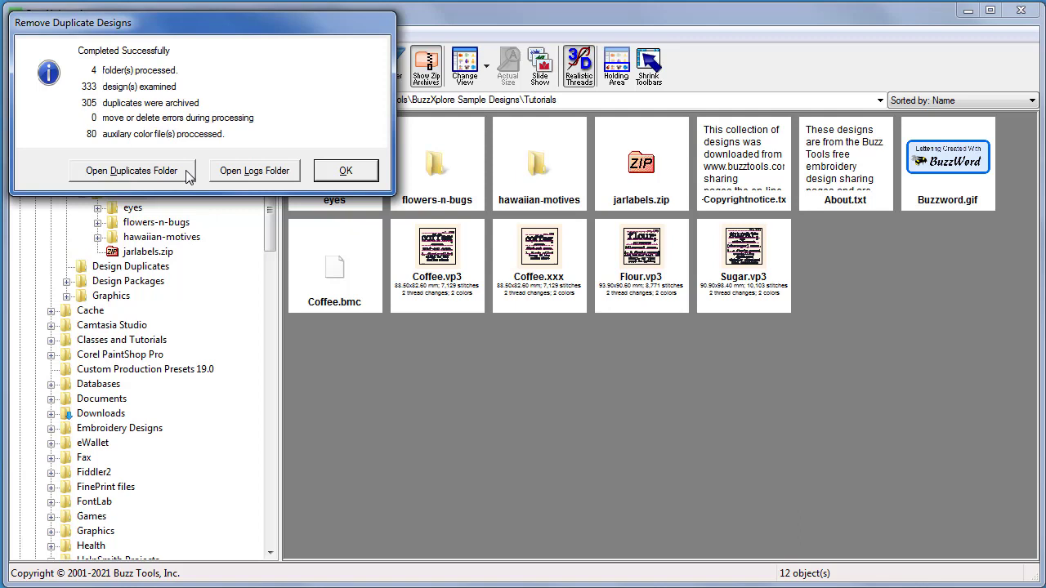
{"action": "left_click", "coordinate": [270, 171]}
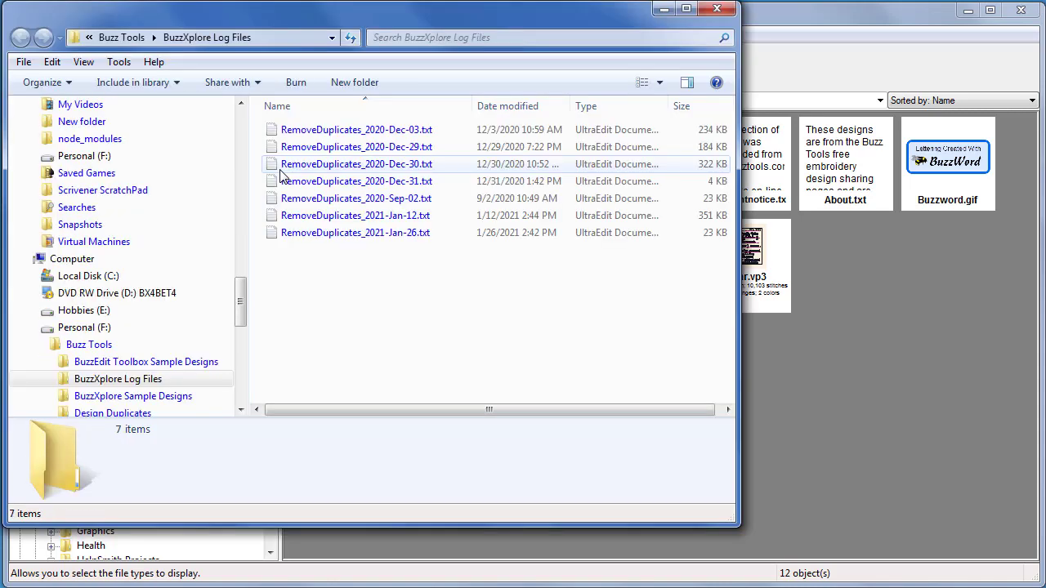
Read the RemoveDuplicates_2021-Jan-26.txt log in UltraEdit, then minimize it.
{"action": "double_click", "coordinate": [349, 236]}
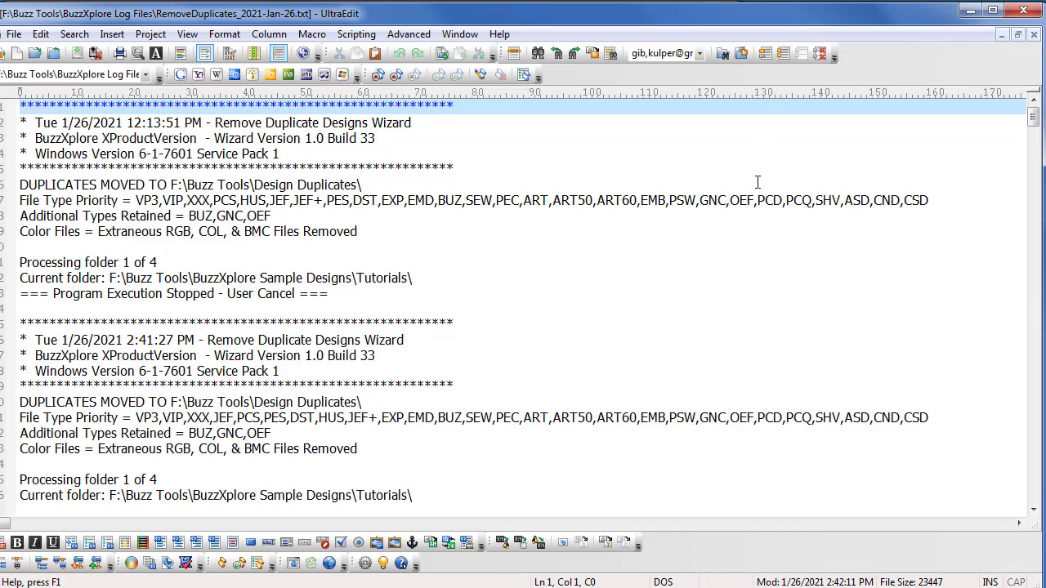
{"action": "scroll", "coordinate": [756, 185], "scroll_direction": "down", "scroll_amount": 4}
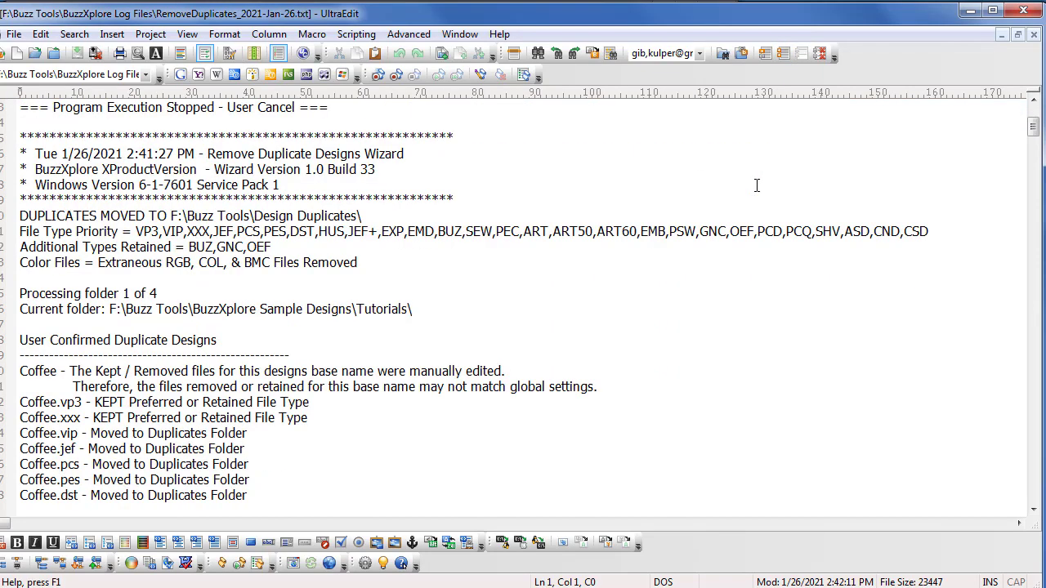
{"action": "scroll", "coordinate": [757, 185], "scroll_direction": "down", "scroll_amount": 4}
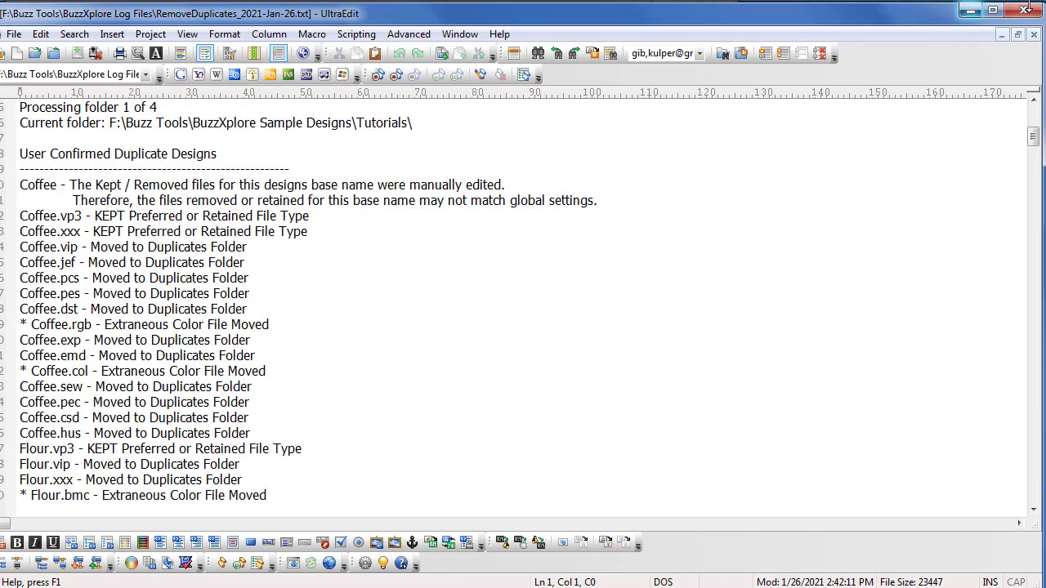
{"action": "left_click", "coordinate": [966, 12]}
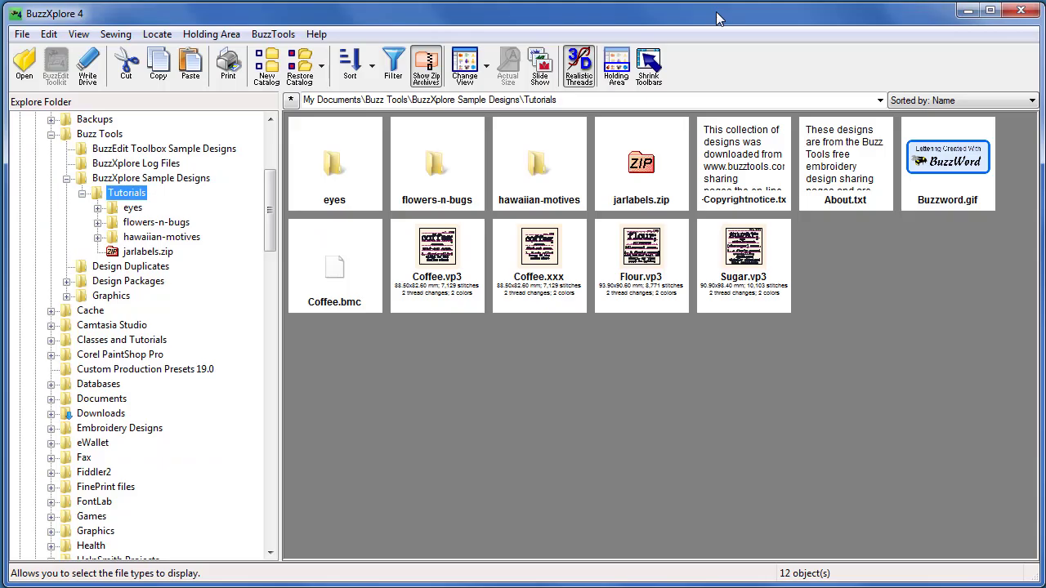
Browse the eyes, flowers-n-bugs and hawaiian-motives folders to check the remaining designs.
{"action": "left_click", "coordinate": [128, 211]}
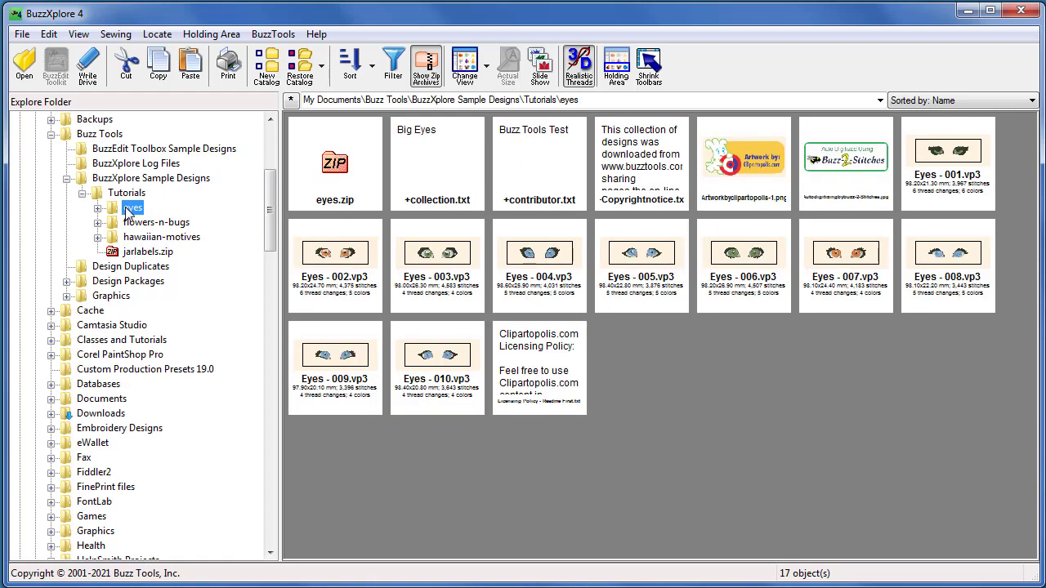
{"action": "left_click", "coordinate": [139, 224]}
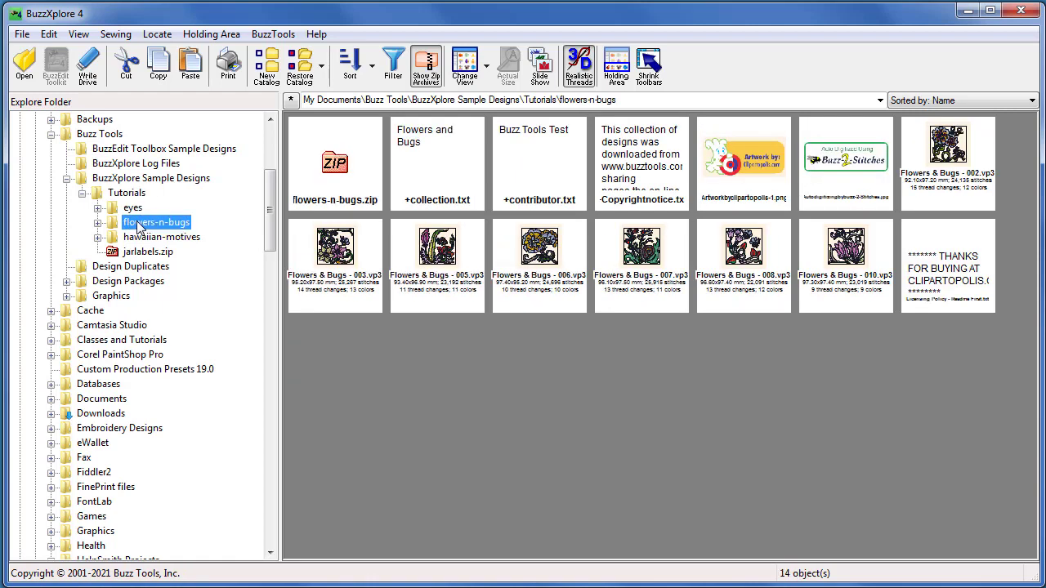
{"action": "left_click", "coordinate": [145, 241]}
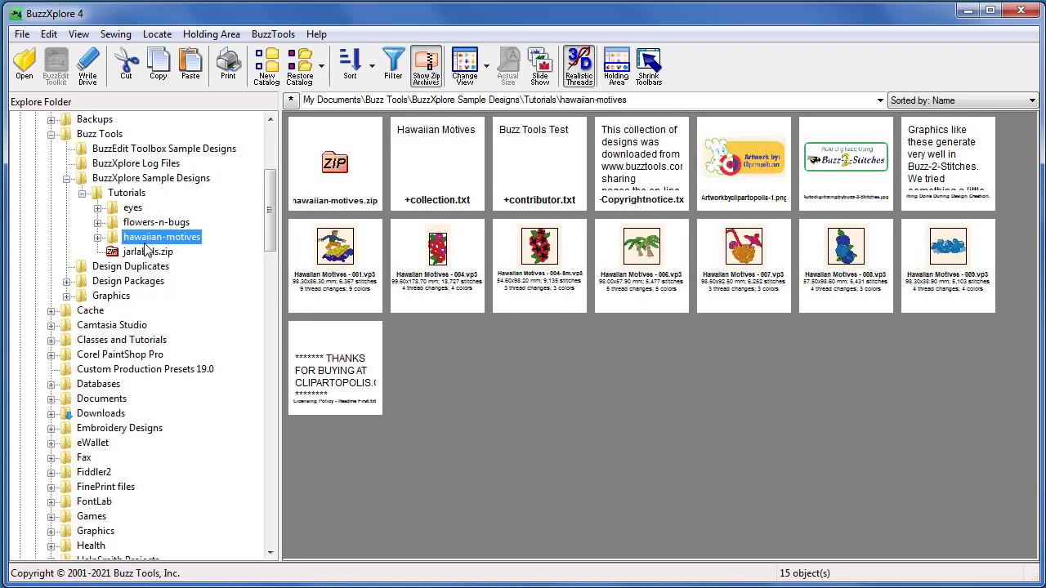